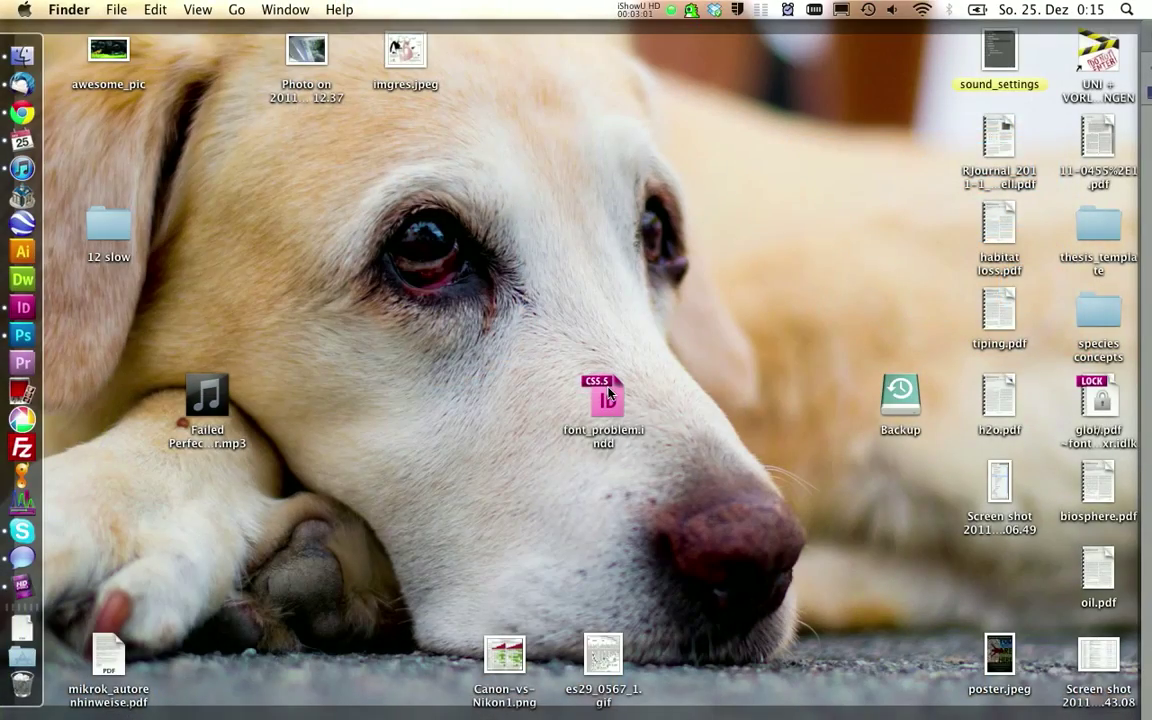
Step: Open font_problem.indd from the desktop and show its Paragraph Styles panel
double_click(605, 395)
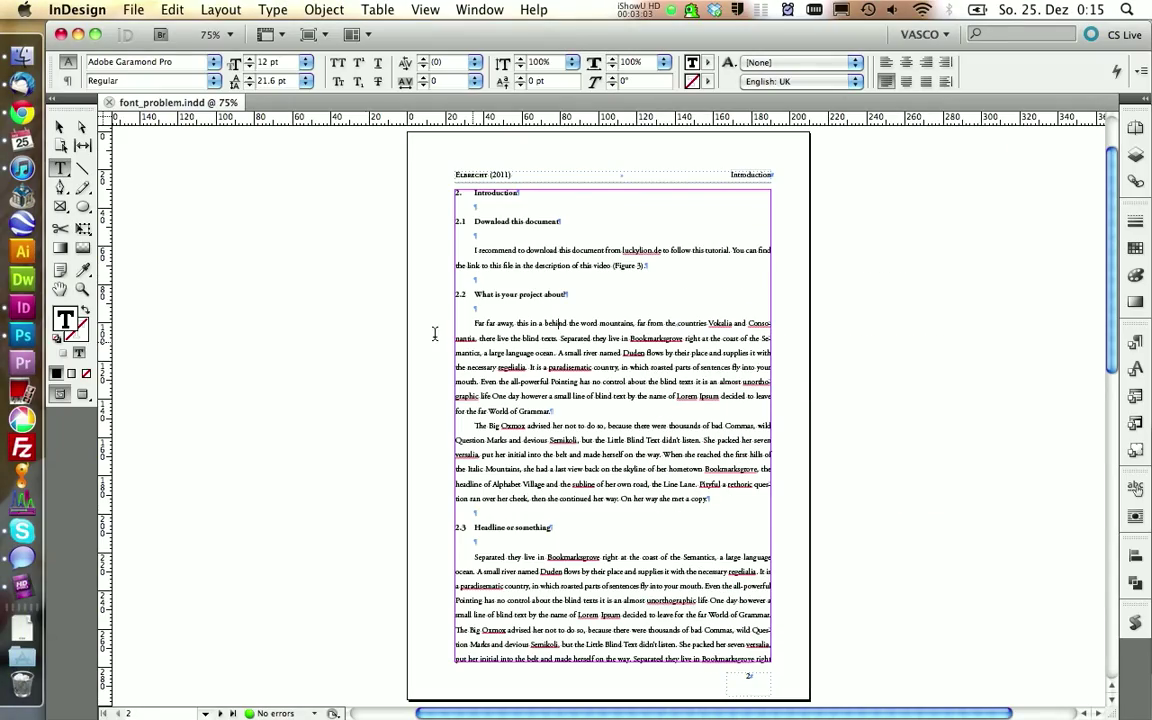
left_click(1139, 348)
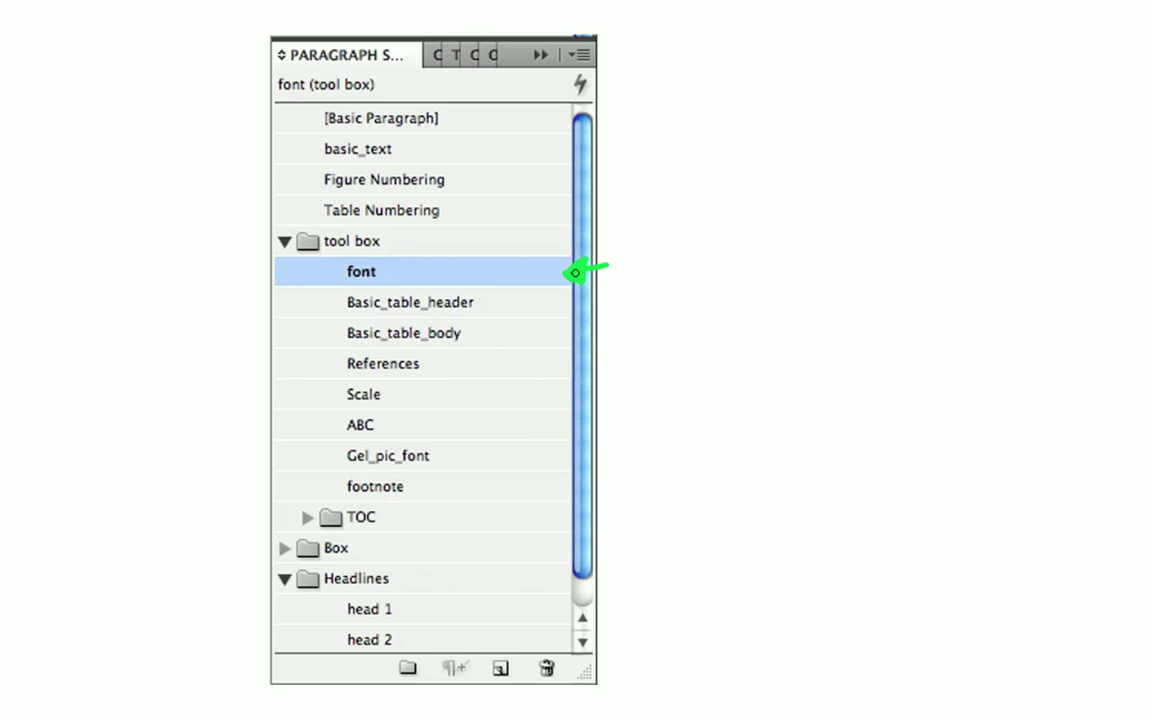
mouse_move(628, 284)
left_mouse_down()
mouse_move(788, 282)
mouse_move(834, 272)
mouse_move(1008, 283)
left_mouse_up()
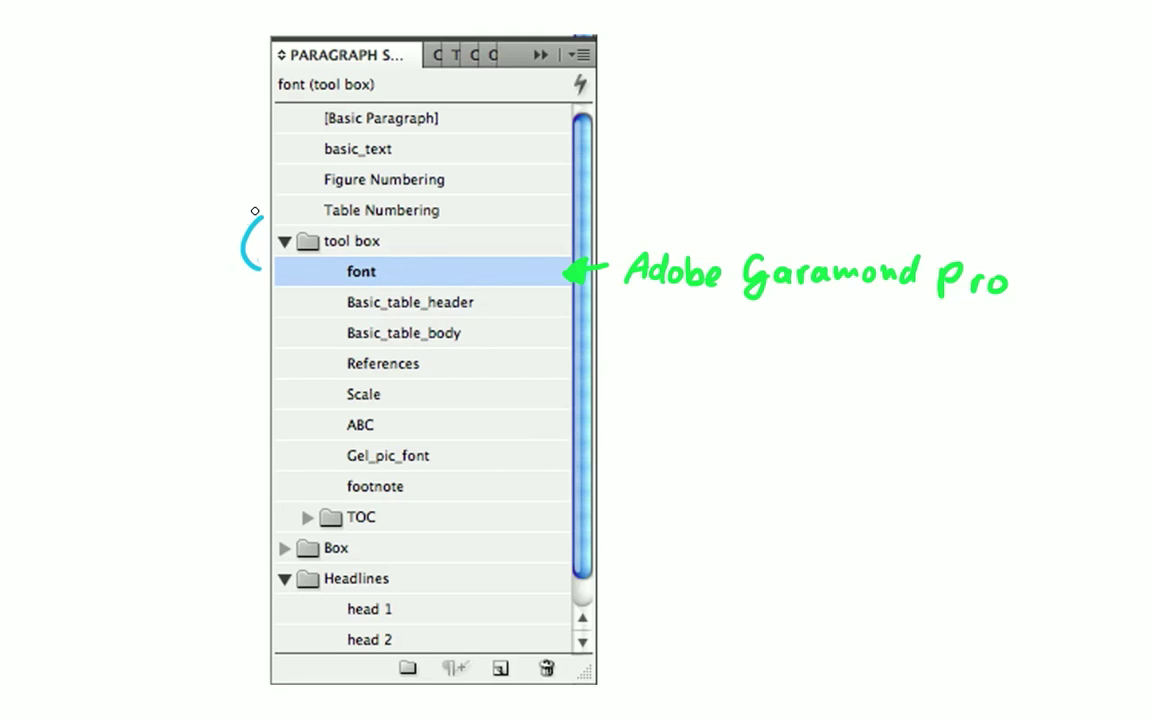
left_click_drag(255, 211, 265, 218)
mouse_move(248, 274)
left_mouse_down()
mouse_move(237, 213)
mouse_move(257, 187)
mouse_move(260, 237)
left_mouse_up()
mouse_move(273, 282)
left_mouse_down()
mouse_move(214, 238)
mouse_move(256, 147)
left_mouse_up()
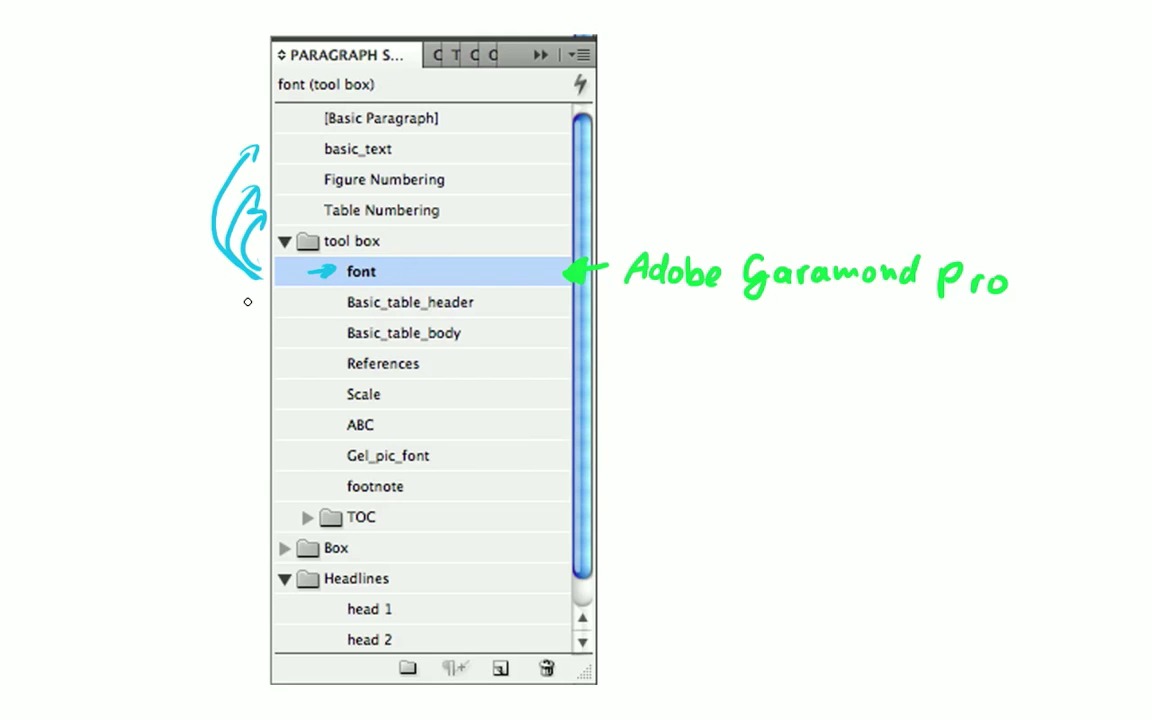
mouse_move(243, 283)
left_mouse_down()
mouse_move(247, 322)
mouse_move(273, 326)
mouse_move(264, 357)
left_mouse_up()
left_click_drag(230, 303, 262, 395)
mouse_move(595, 610)
left_mouse_down()
mouse_move(614, 620)
mouse_move(655, 605)
left_mouse_up()
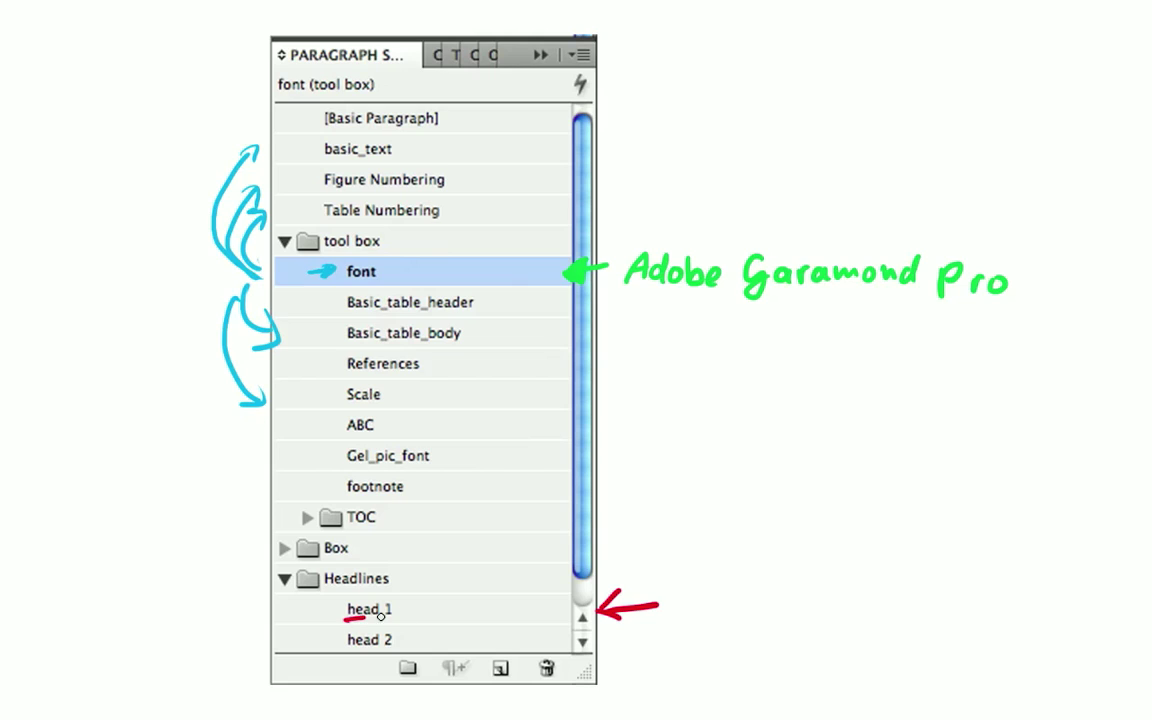
left_click_drag(380, 617, 398, 619)
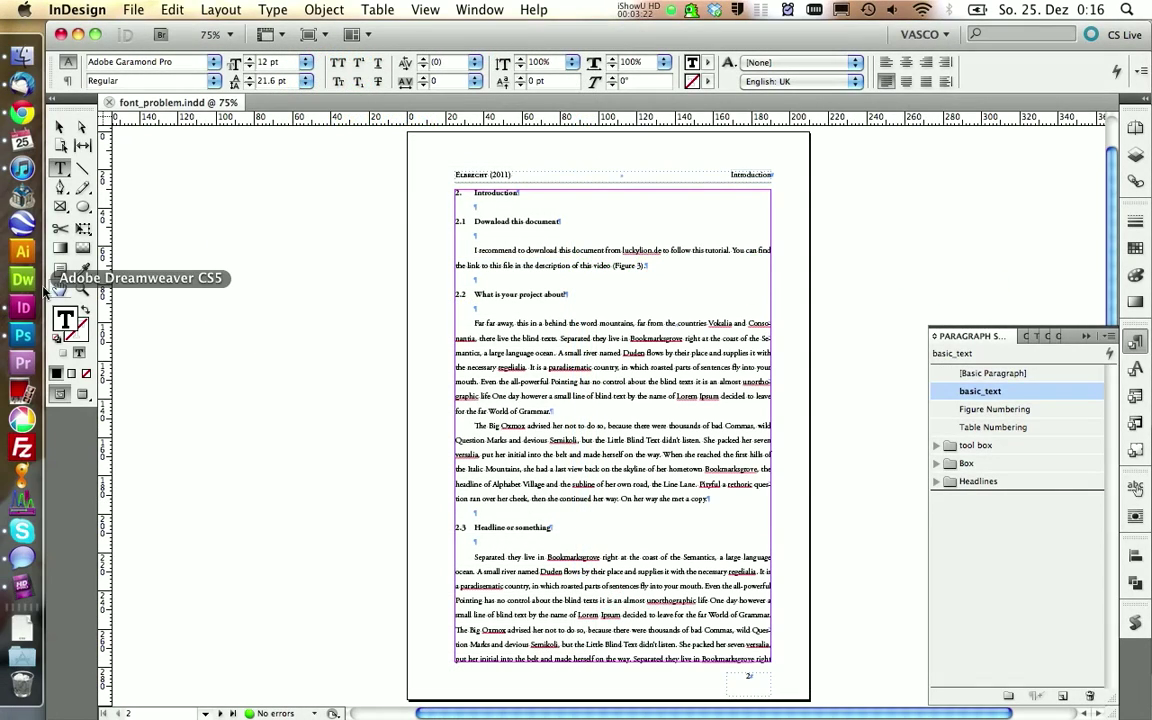
left_click(83, 289)
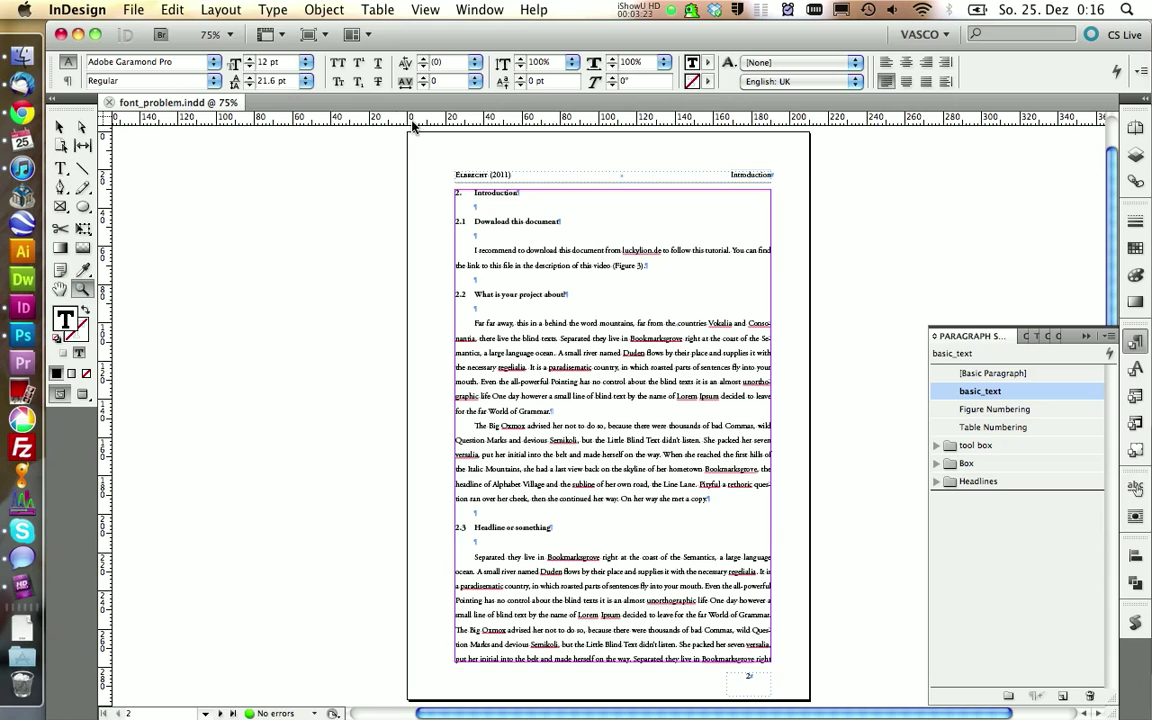
Step: Change the 'font' paragraph style's font family from Adobe Garamond Pro to Comic Sans MS
left_click_drag(382, 132, 950, 475)
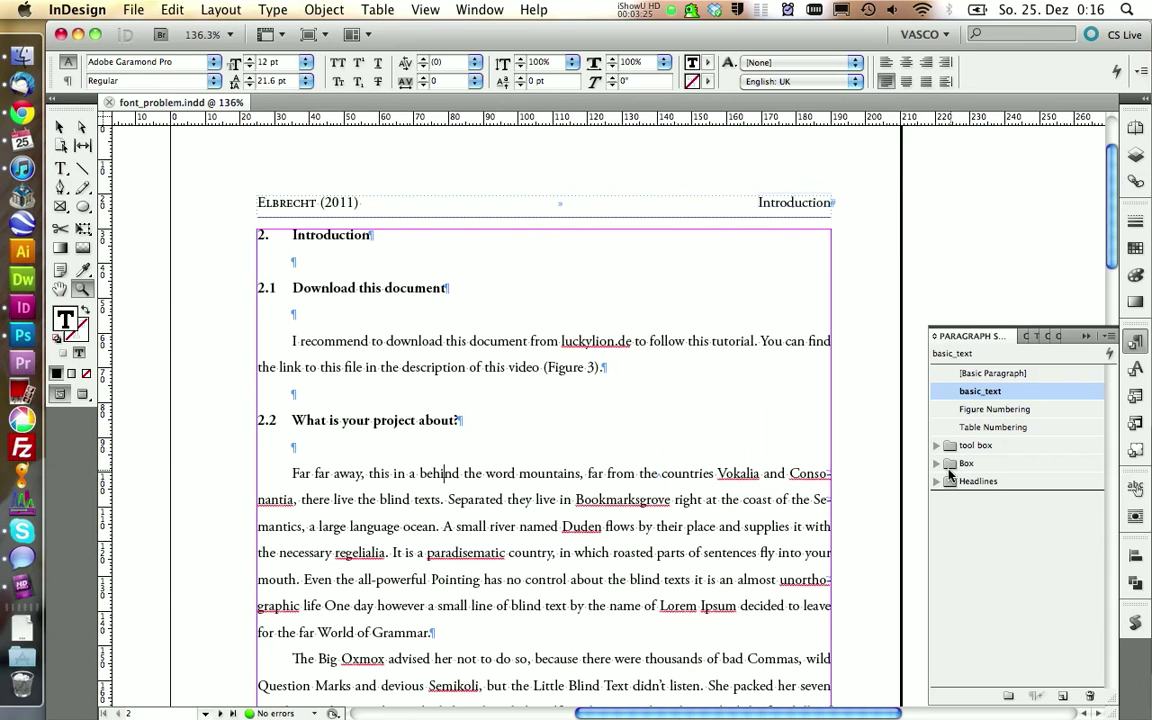
left_click(937, 445)
right_click(971, 465)
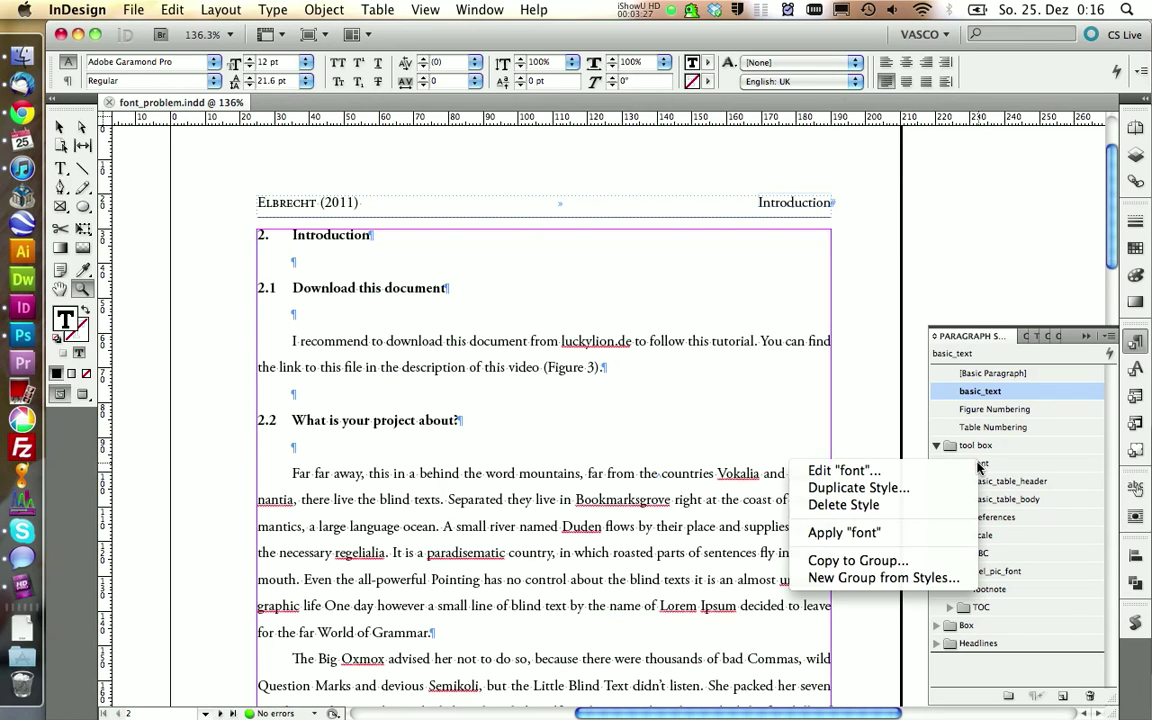
left_click(968, 470)
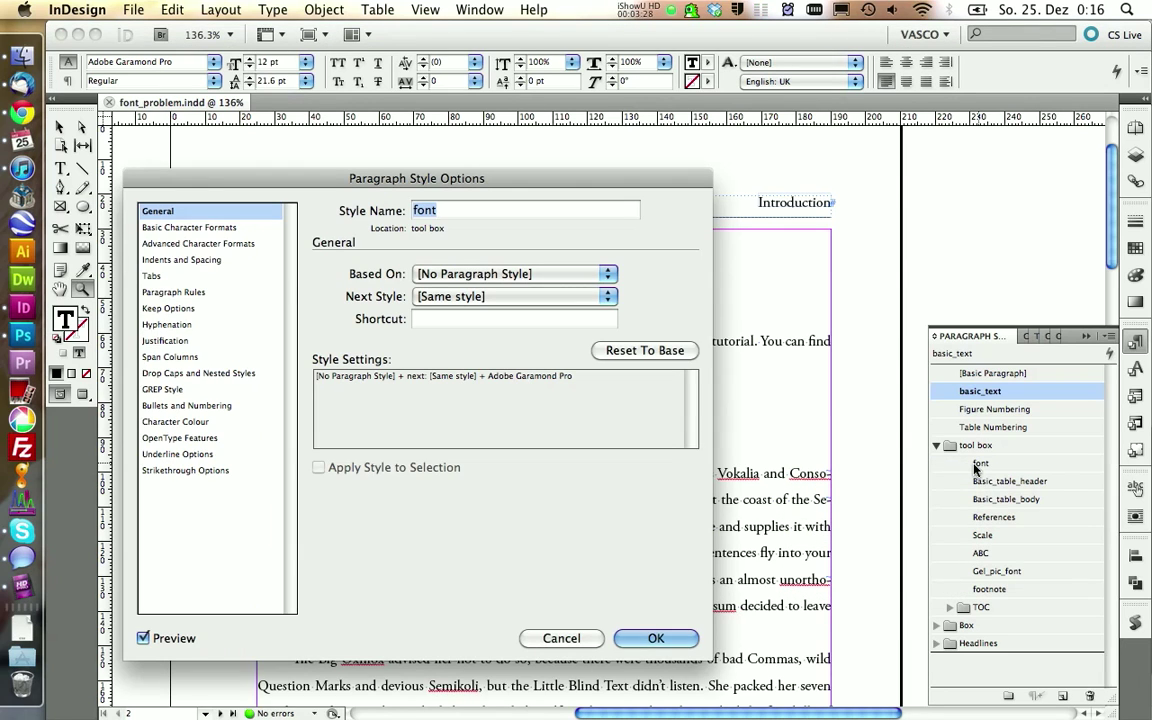
left_click(156, 227)
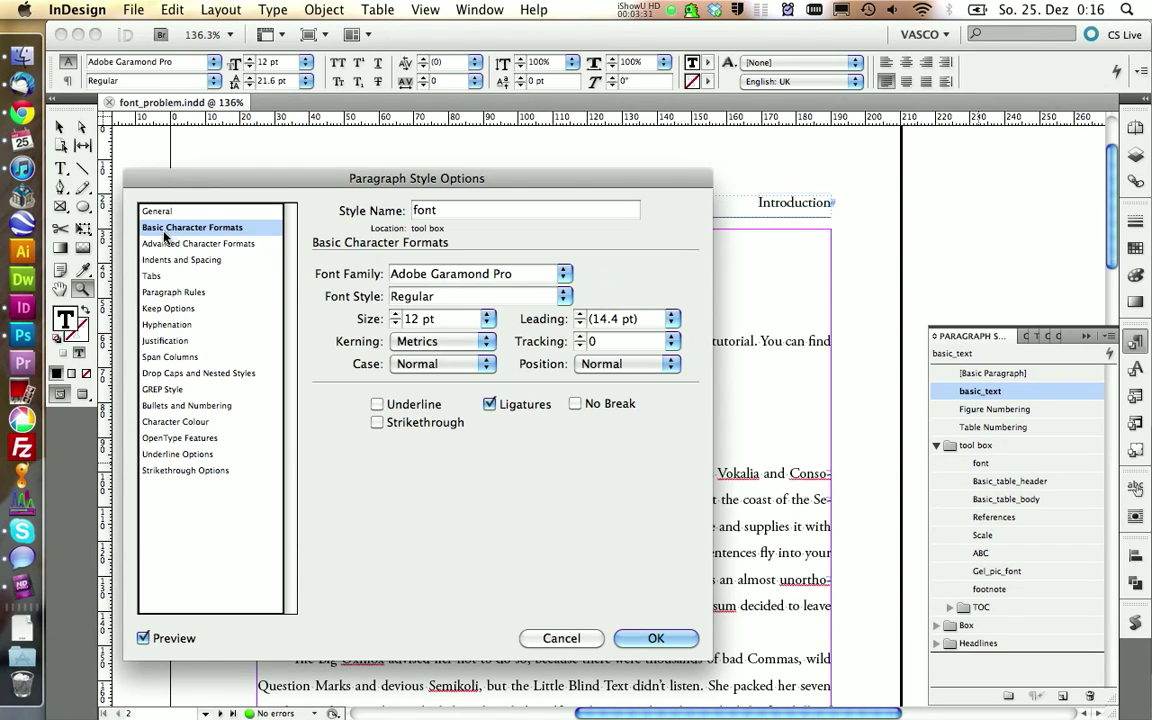
left_click(562, 274)
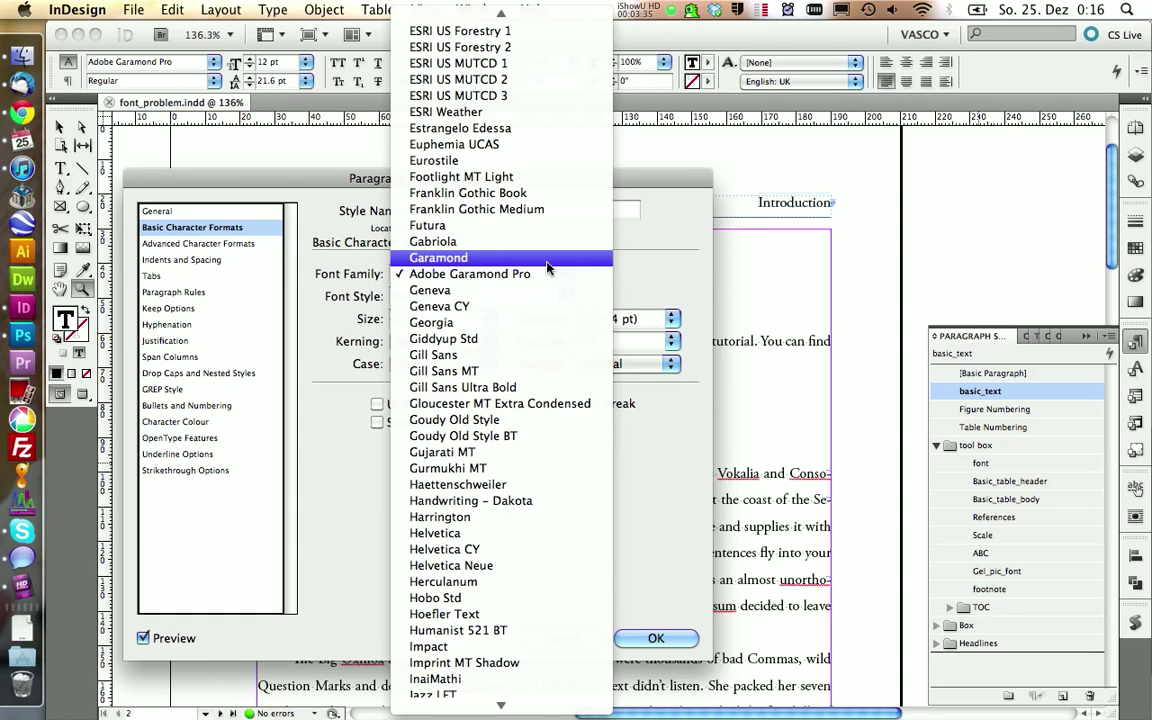
type("col")
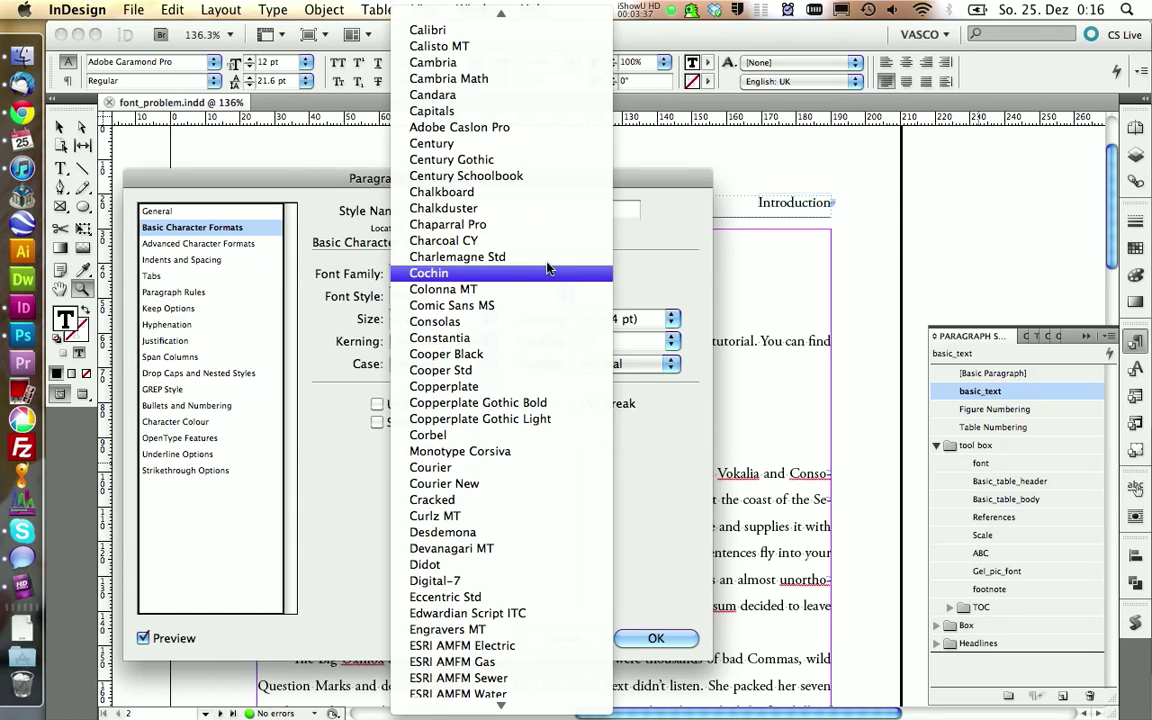
key("Down")
key("Return")
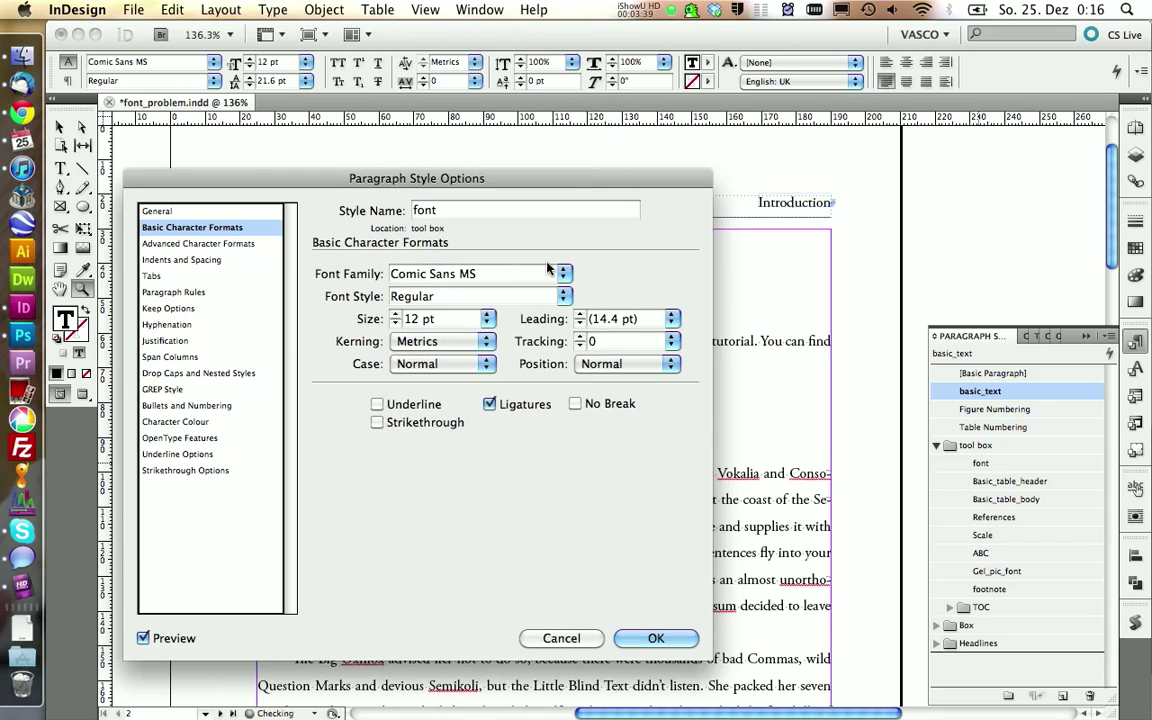
left_click(657, 637)
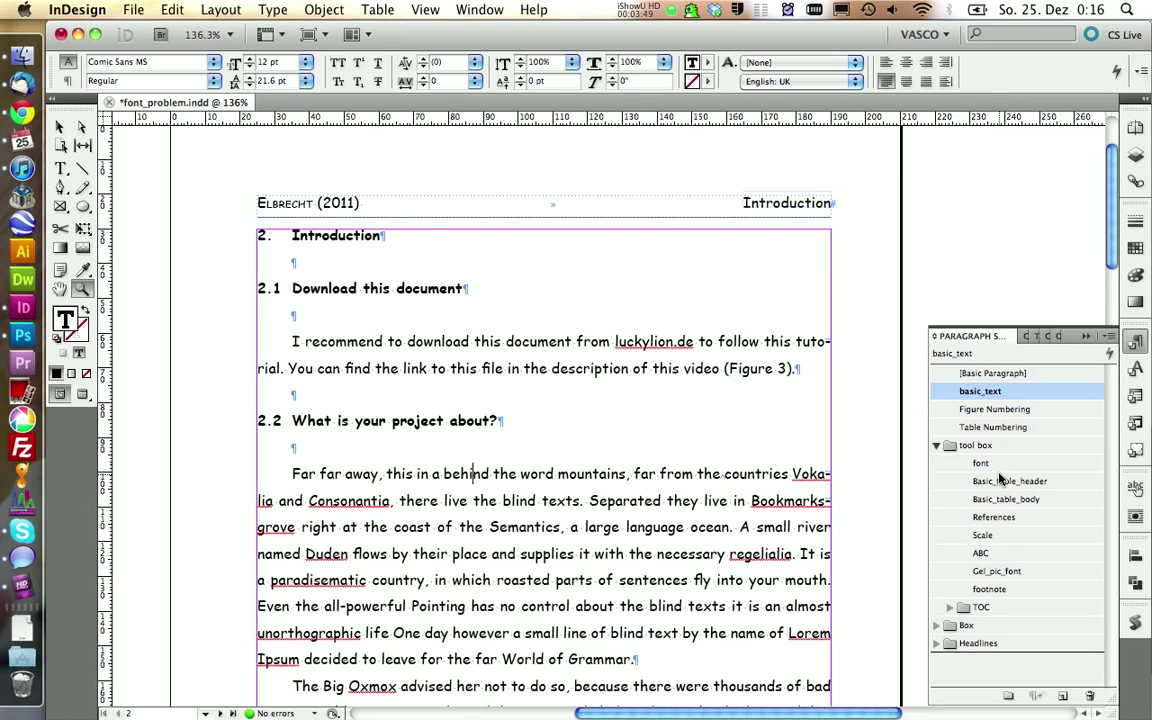
Step: Apply the 'font' style, then undo twice to return the text to Adobe Garamond Pro
left_click(962, 466)
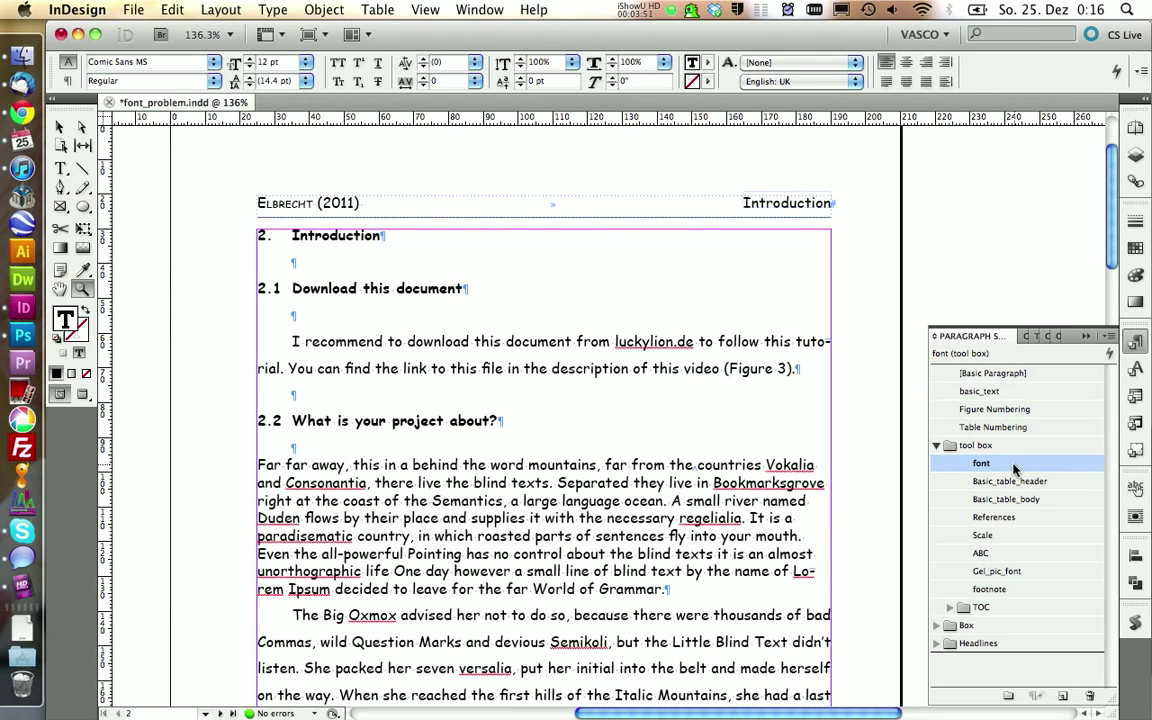
key("super+z")
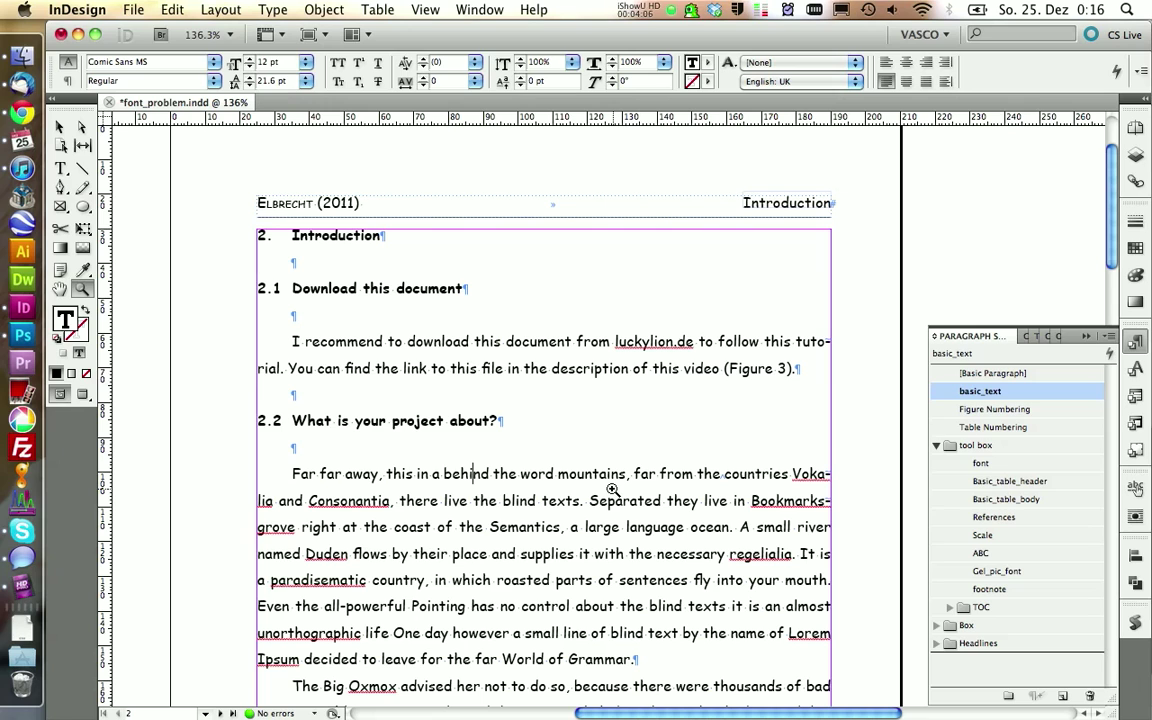
key("super+z")
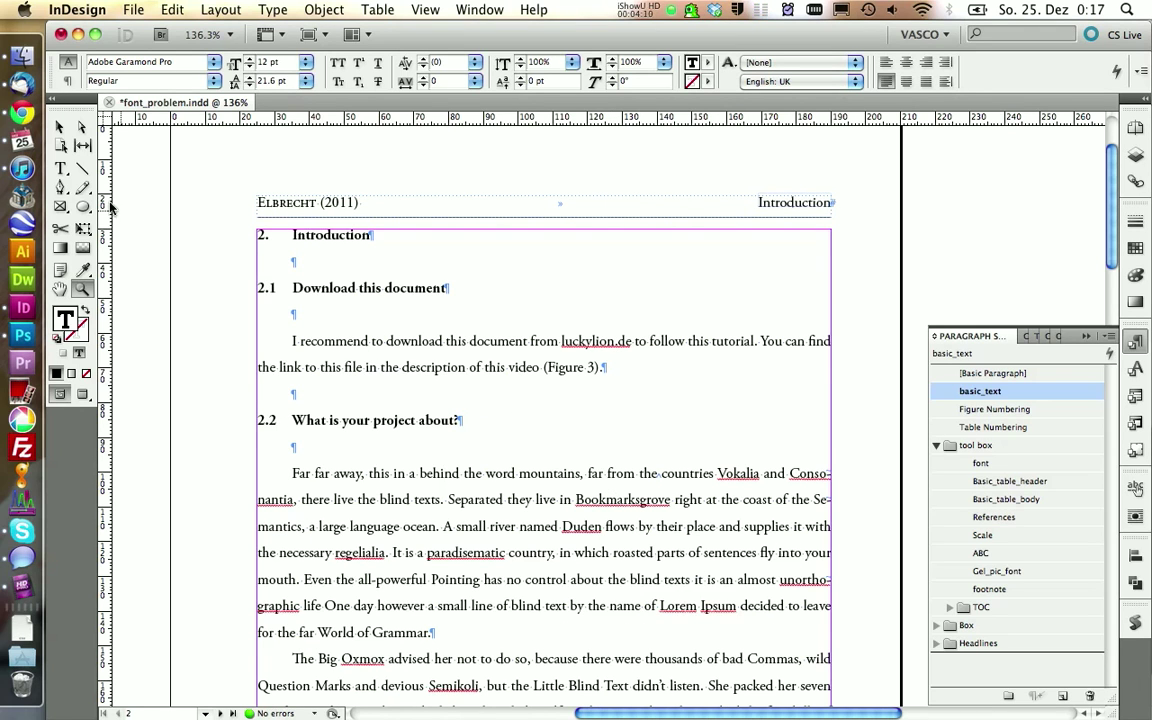
Step: Place the cursor in the 2.2 heading and open the head 2 style's settings
left_click(66, 169)
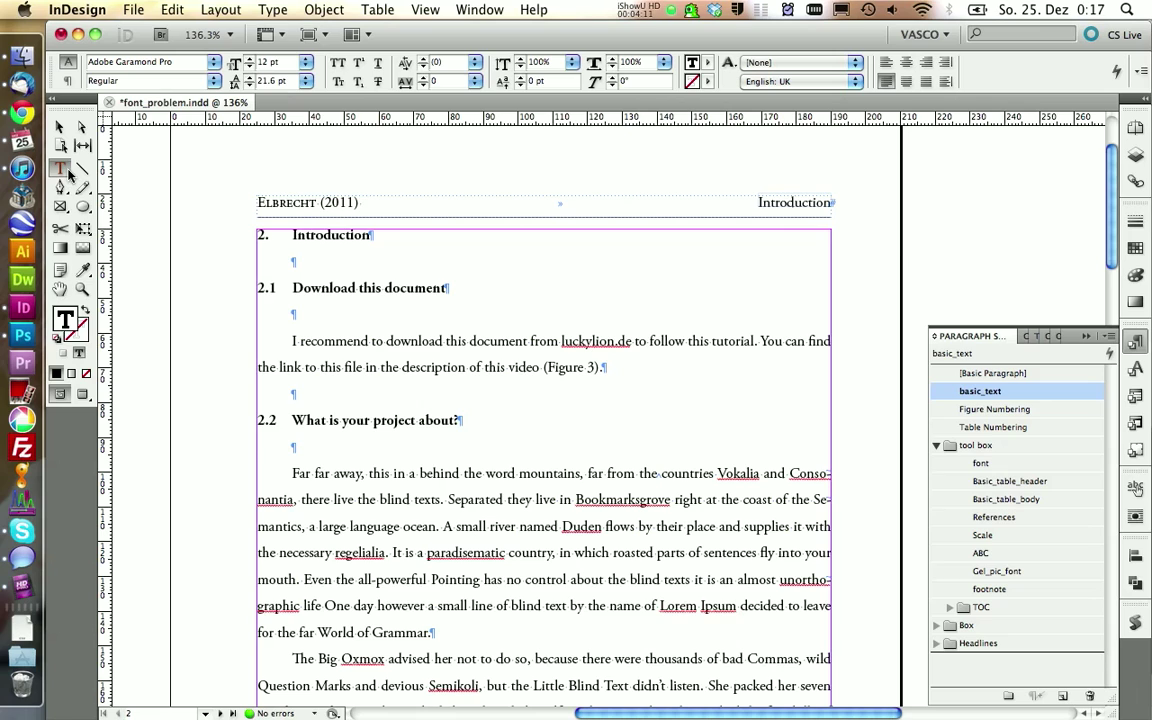
double_click(392, 421)
left_click(530, 421)
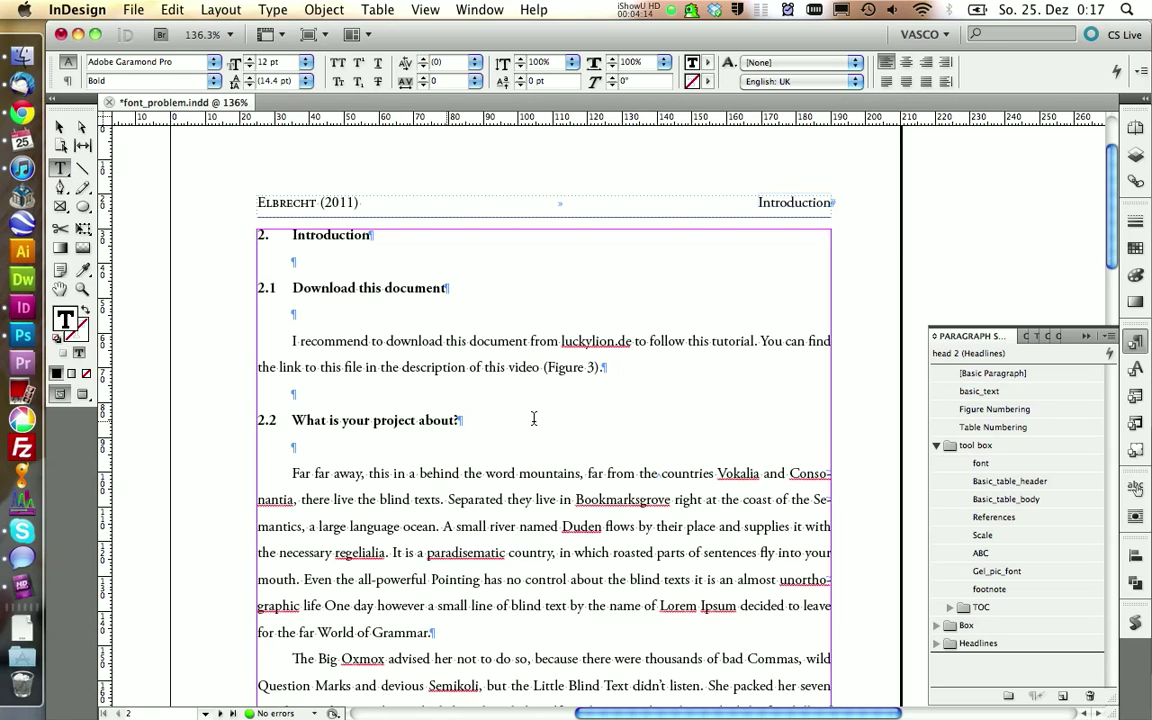
left_click(937, 643)
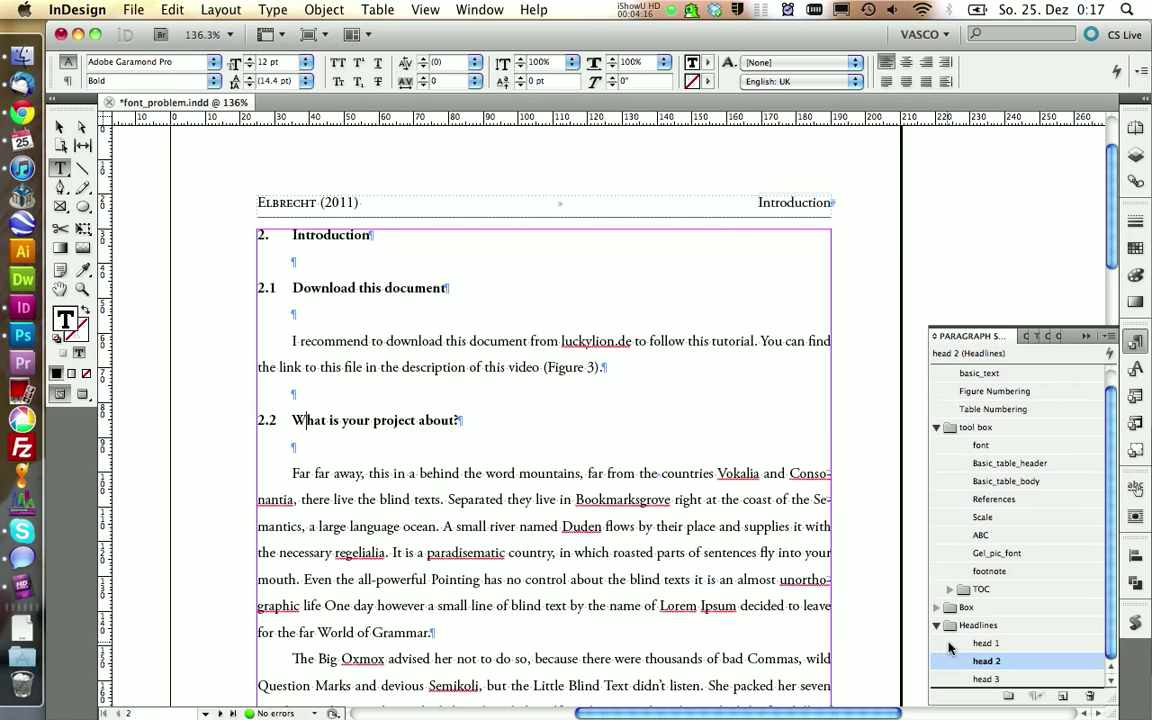
right_click(971, 662)
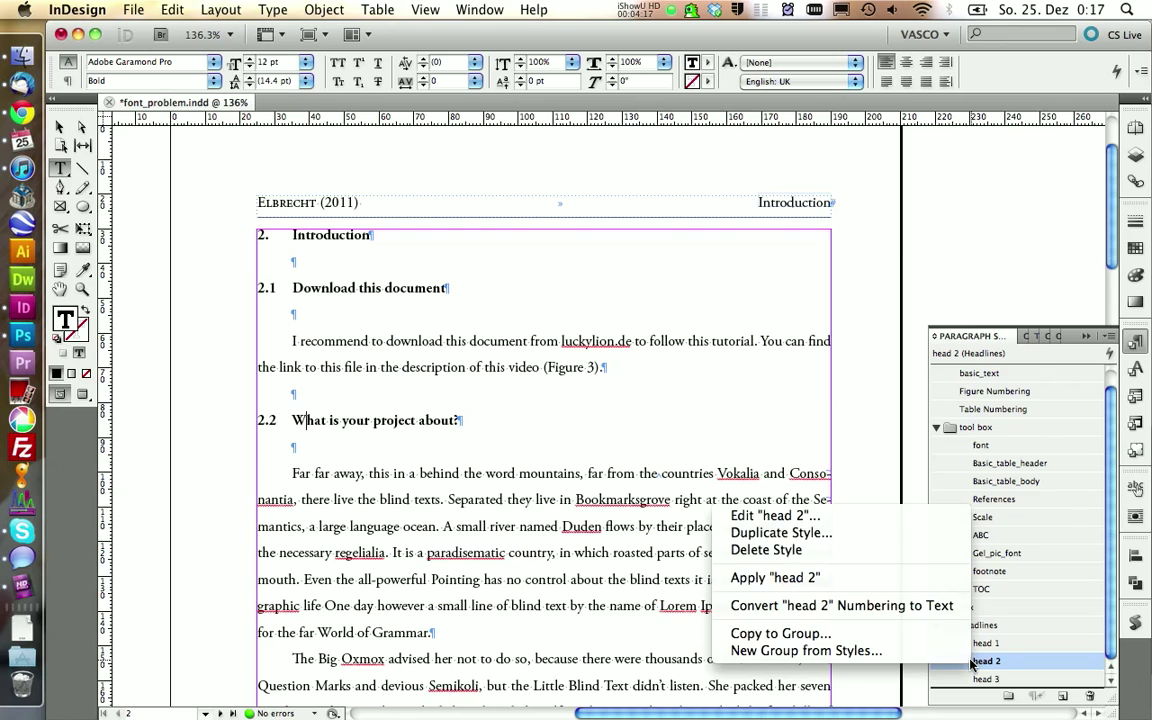
left_click(806, 517)
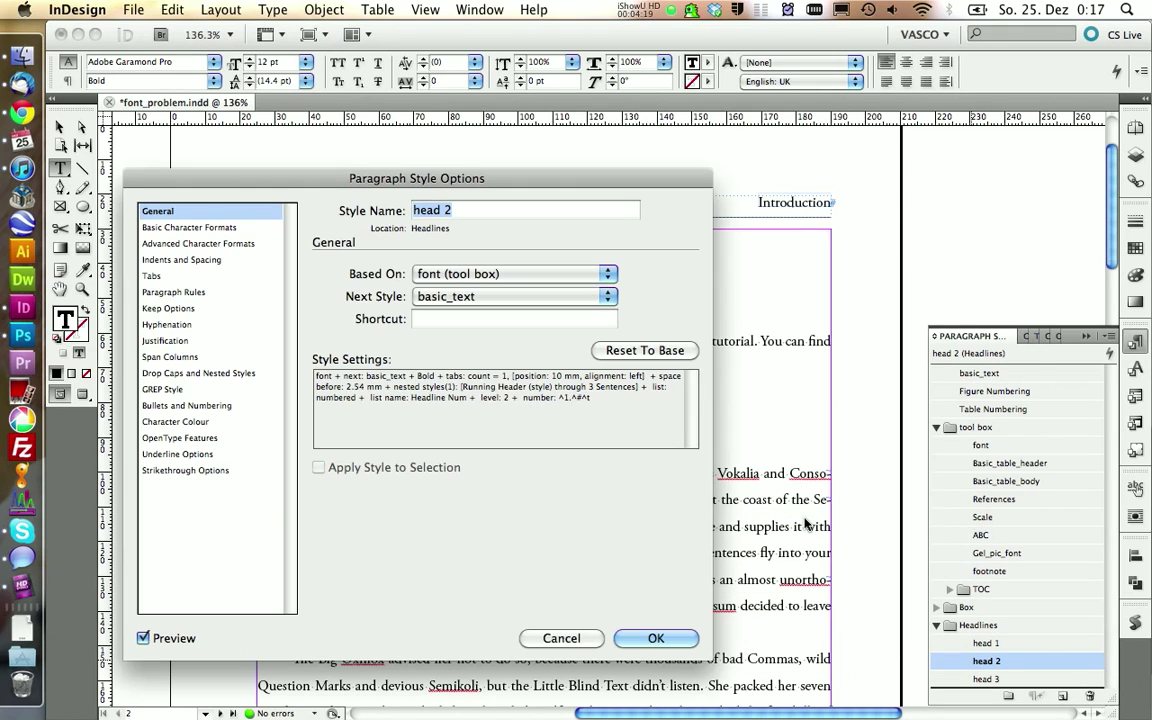
Step: Set head 2's font family to Comic Sans MS in Basic Character Formats
left_click(180, 229)
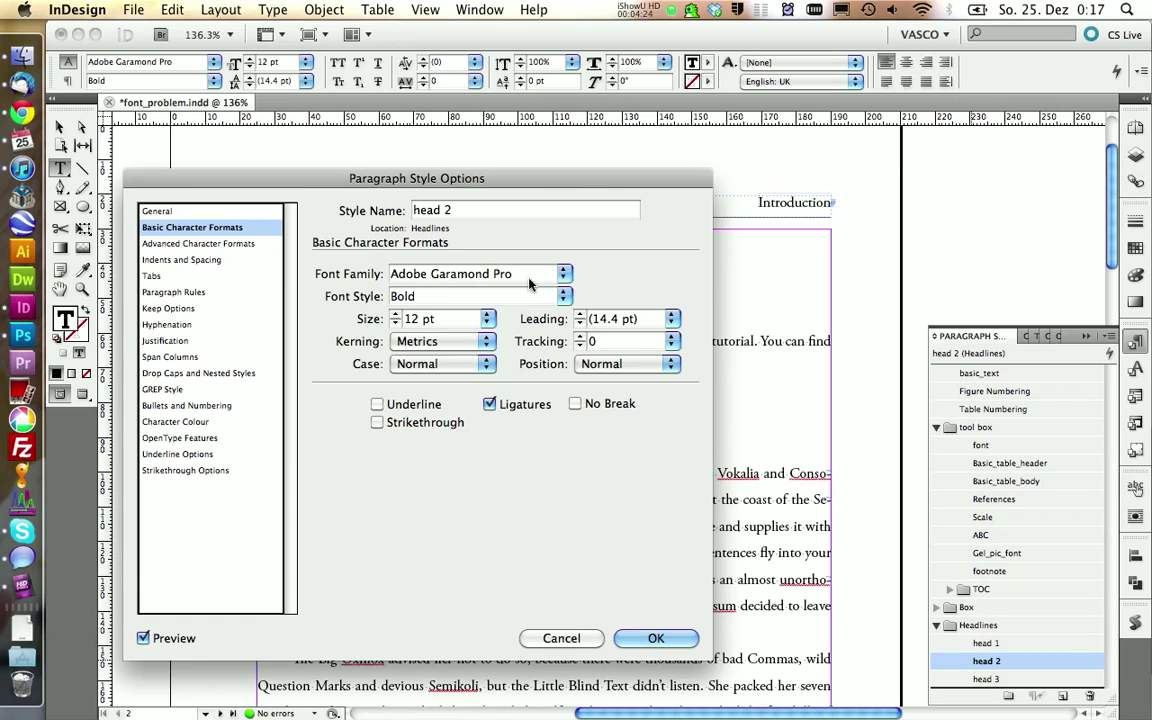
left_click(200, 211)
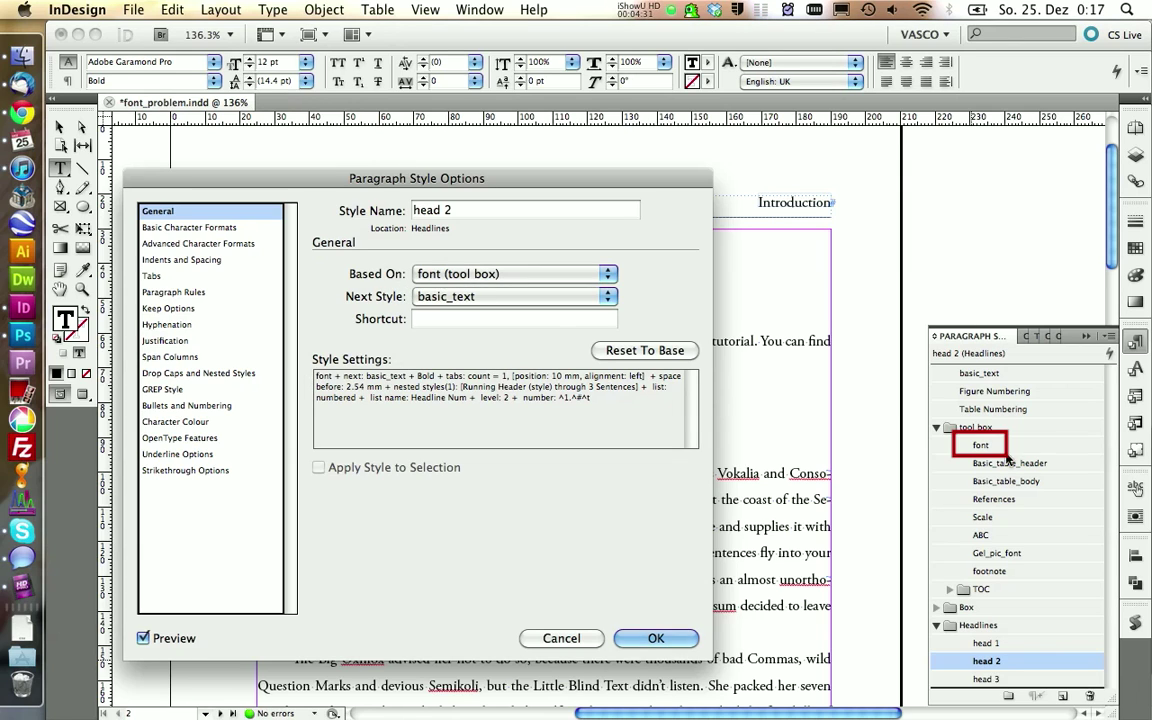
left_click(152, 227)
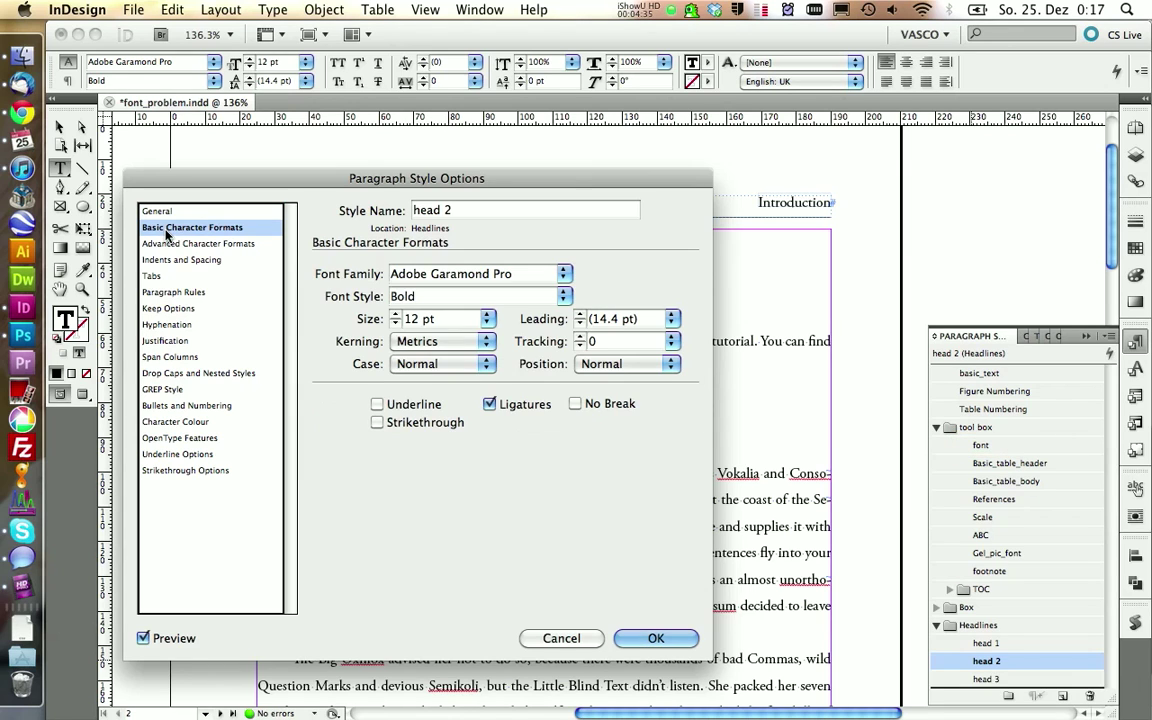
left_click(560, 275)
key("c")
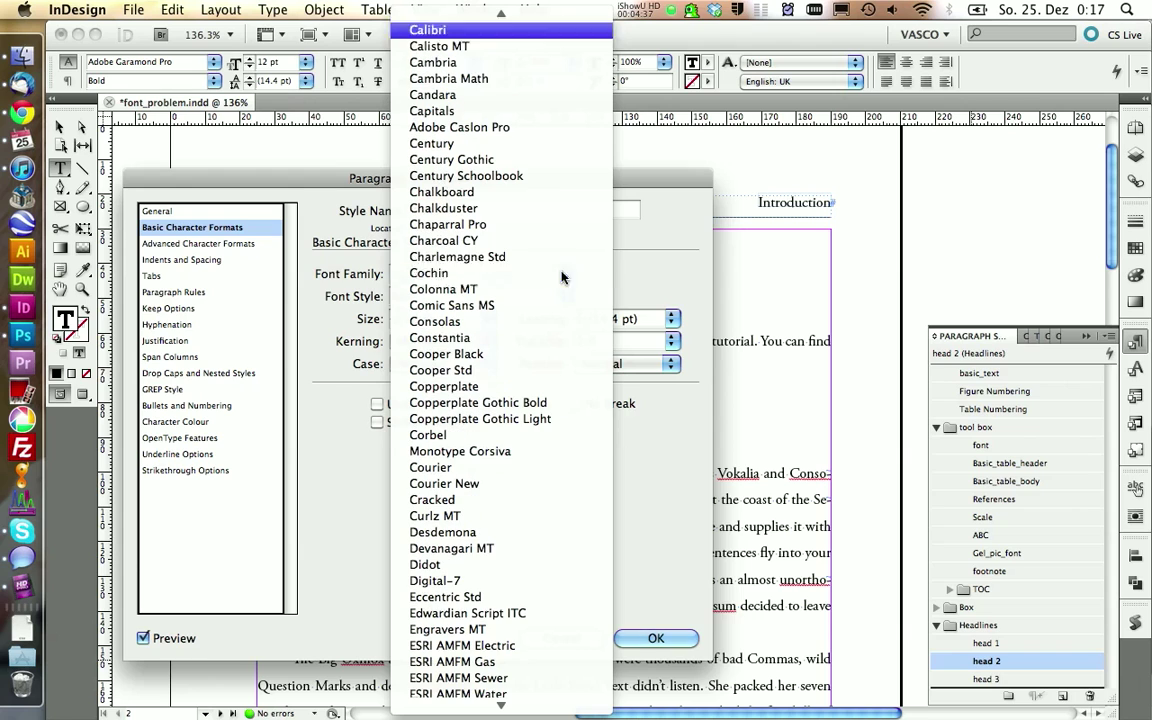
key("o")
key("m")
key("Return")
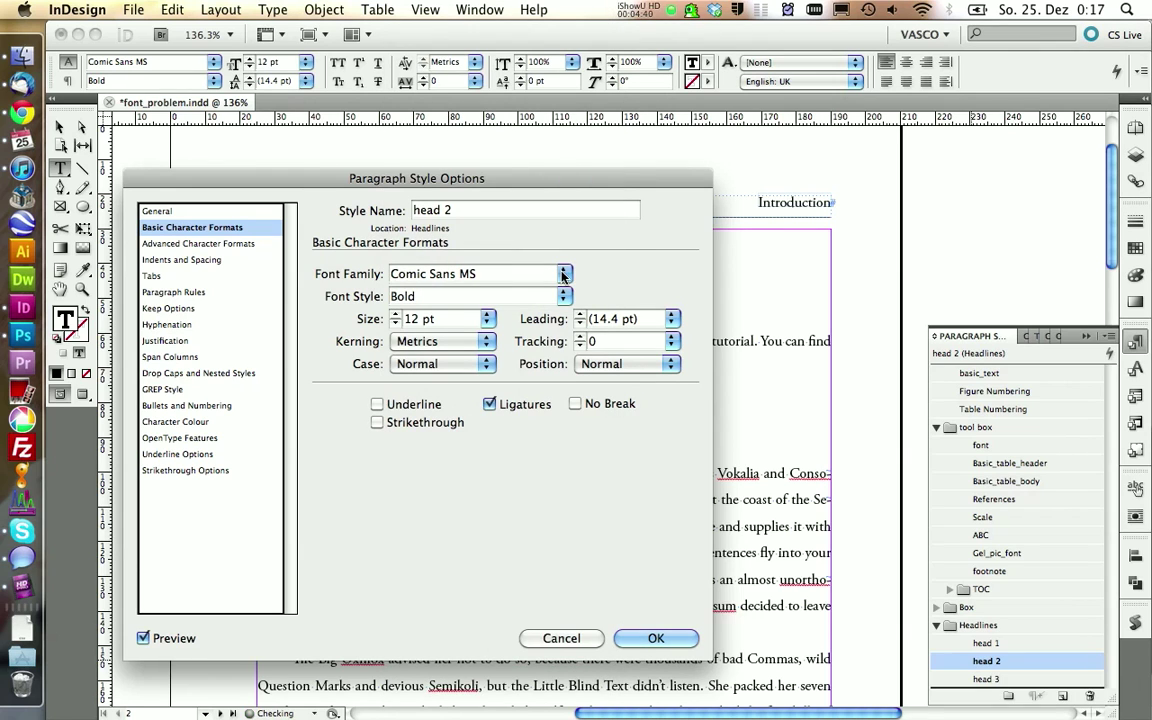
left_click(655, 638)
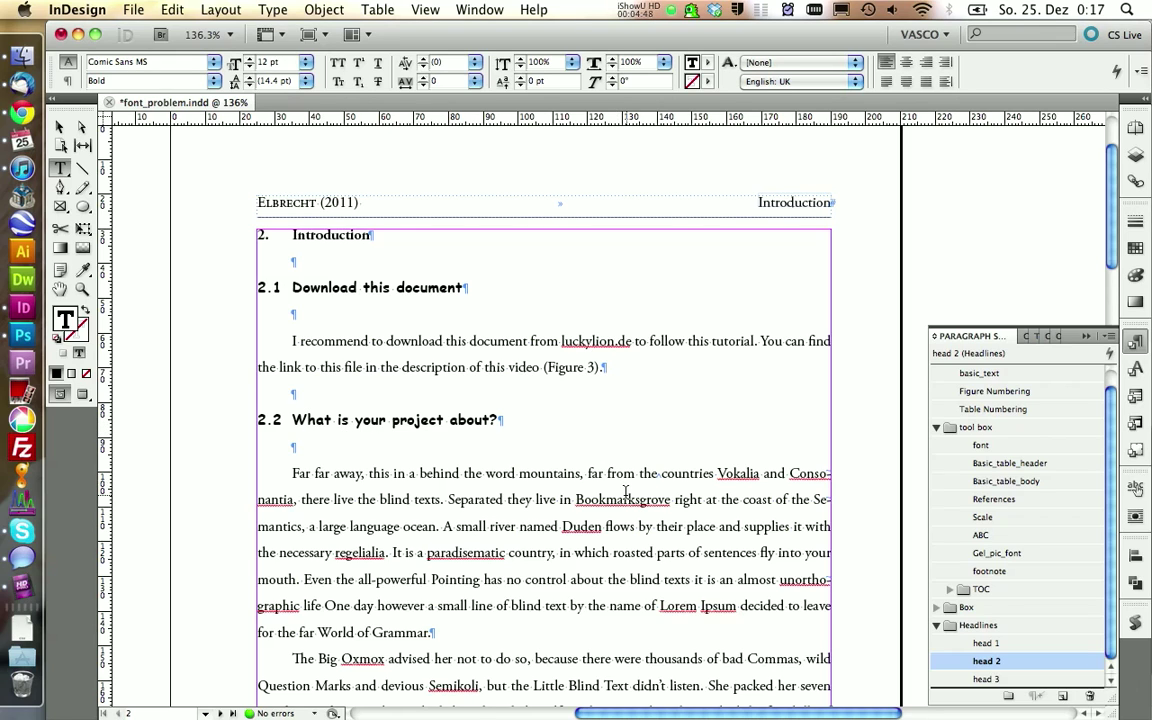
Step: Set head 2's font family back to Adobe Garamond Pro, then apply the 'font' style to the 2.2 heading
right_click(988, 663)
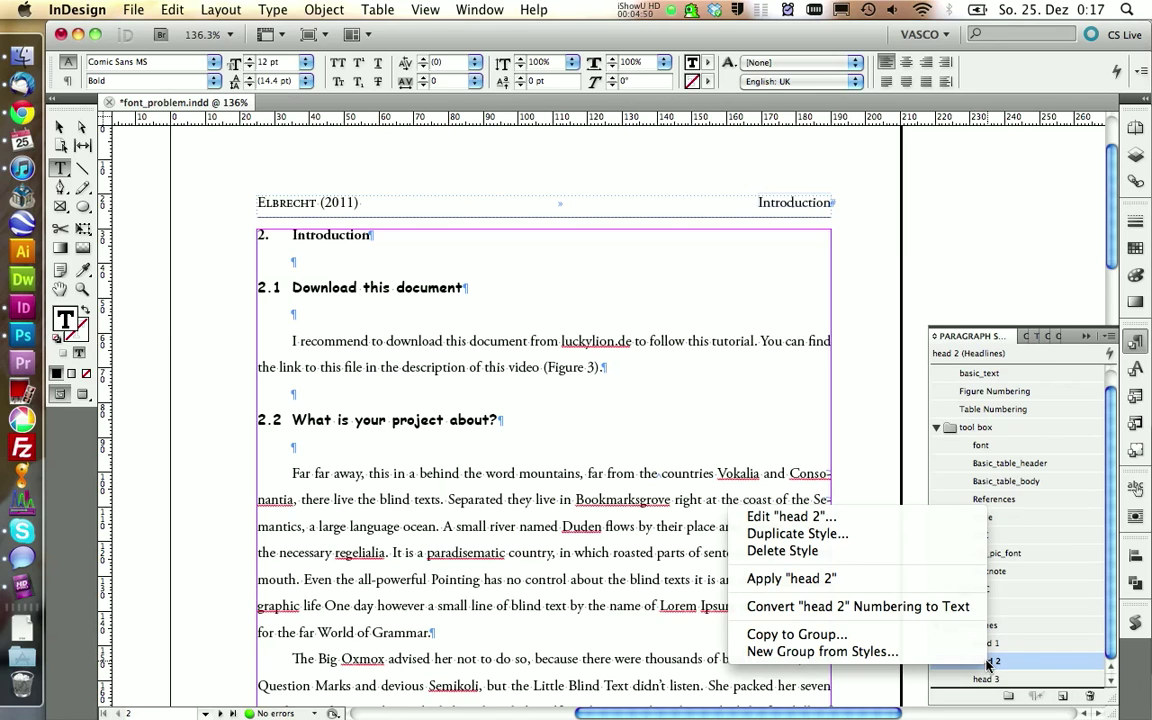
left_click(866, 518)
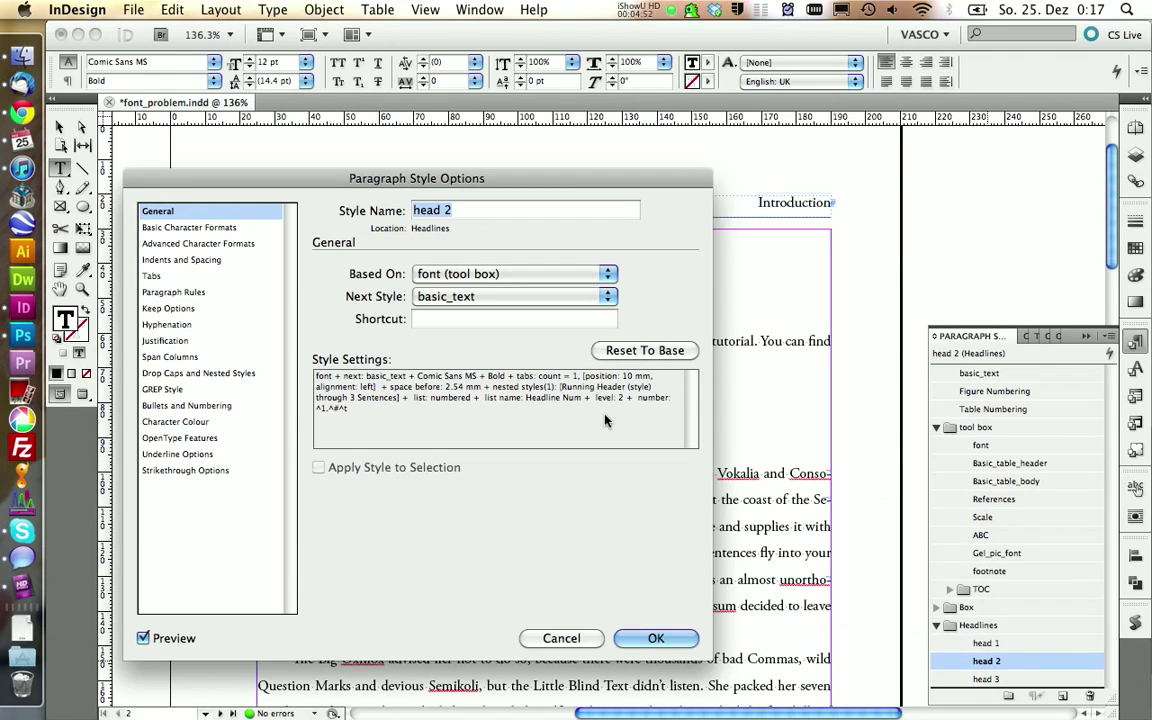
left_click(229, 229)
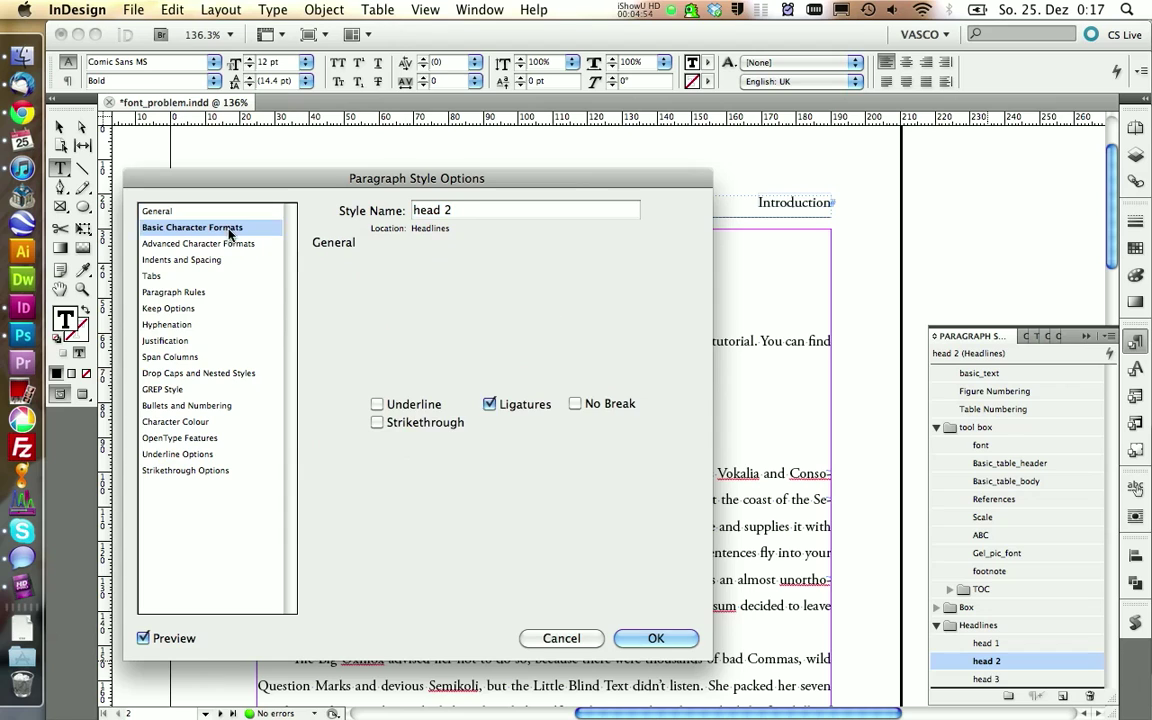
left_click(562, 274)
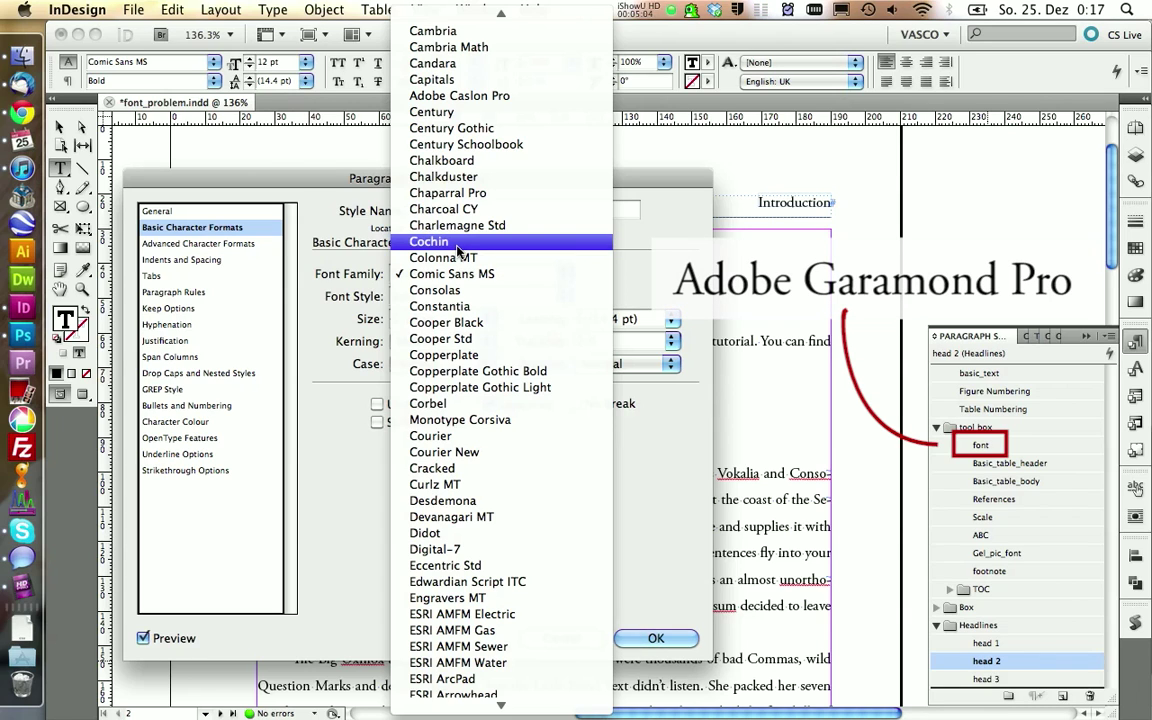
scroll(470, 600, "down", 10)
scroll(478, 628, "down", 2)
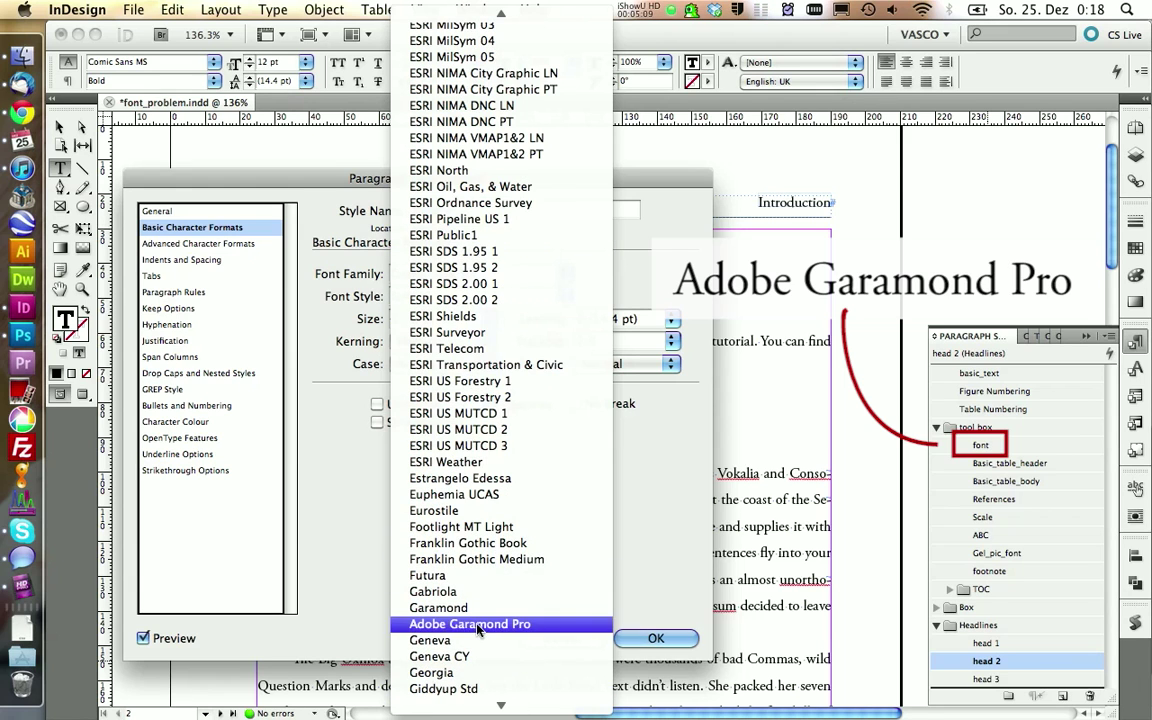
left_click(478, 625)
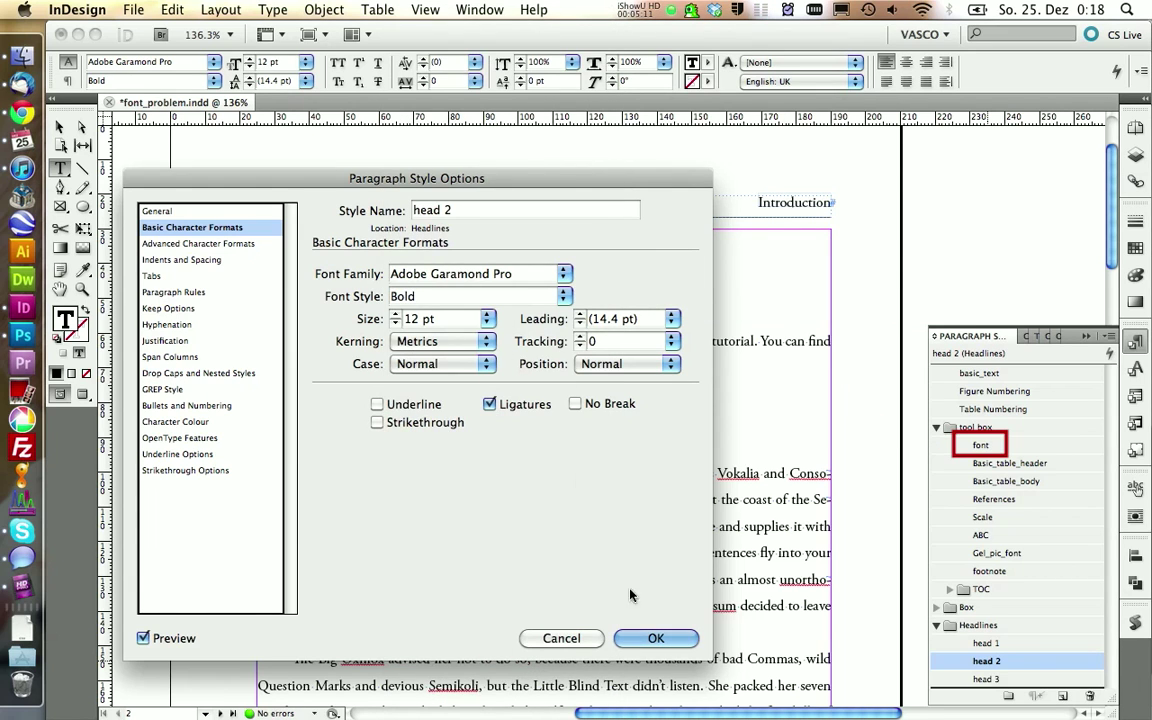
left_click(656, 638)
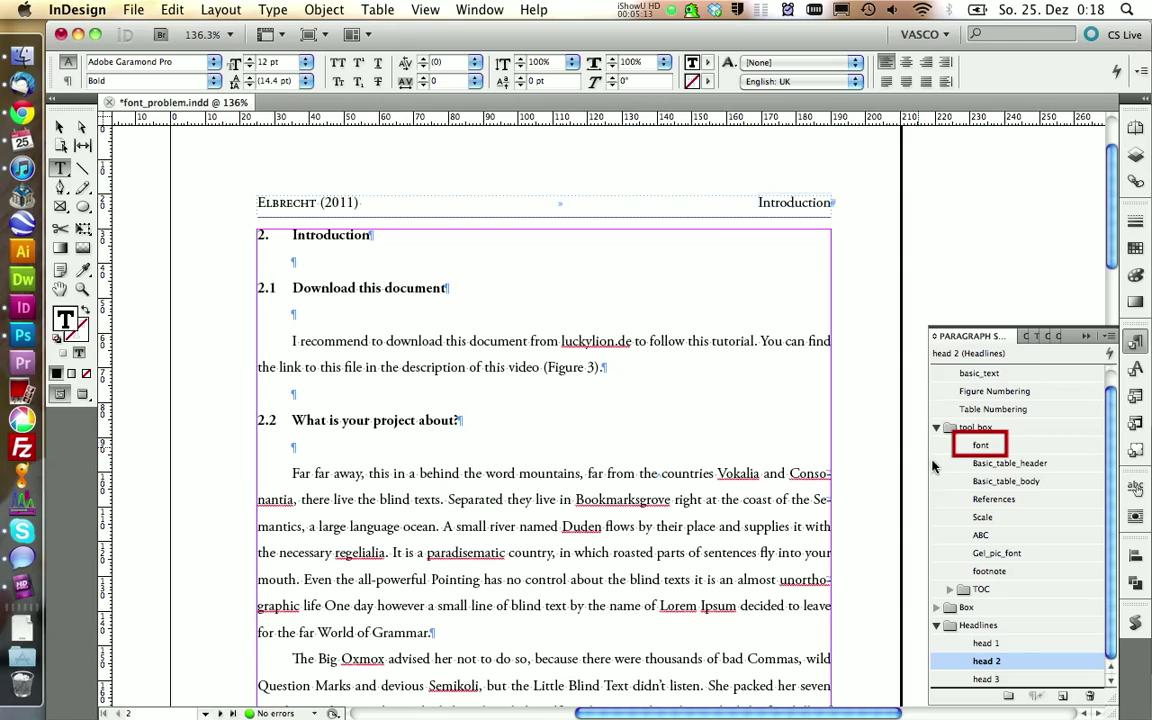
left_click(978, 448)
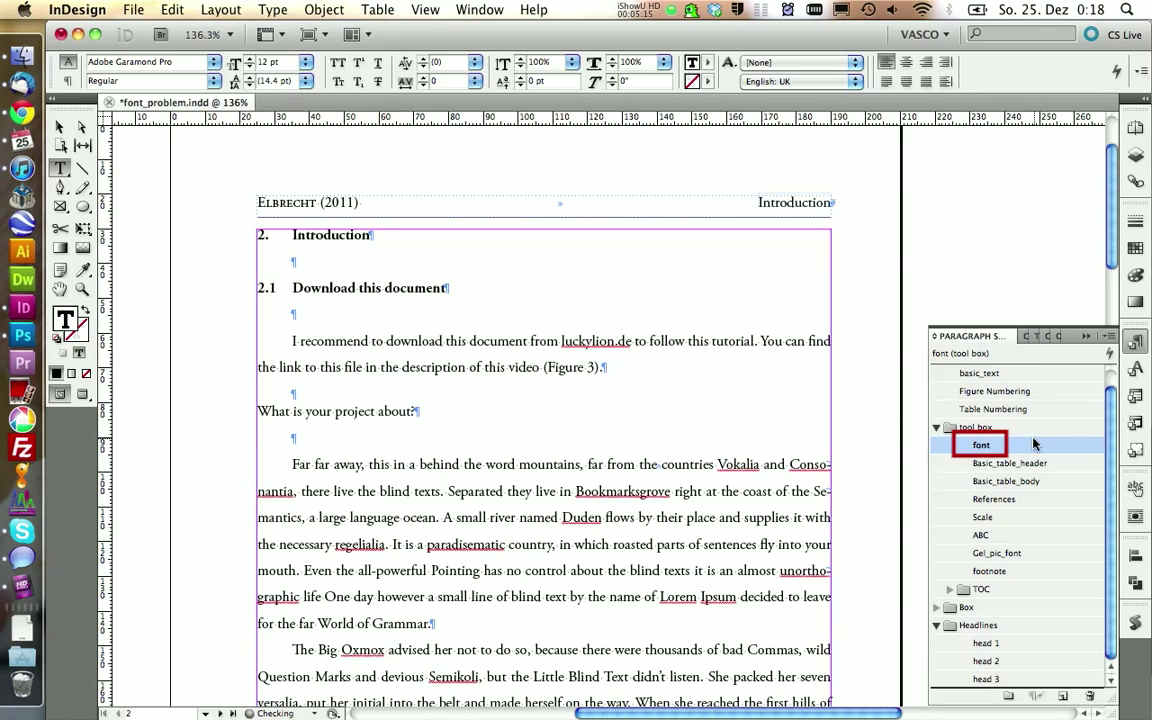
Step: Reapply the head 2 style to the 'What is your project about?' heading
left_click(987, 661)
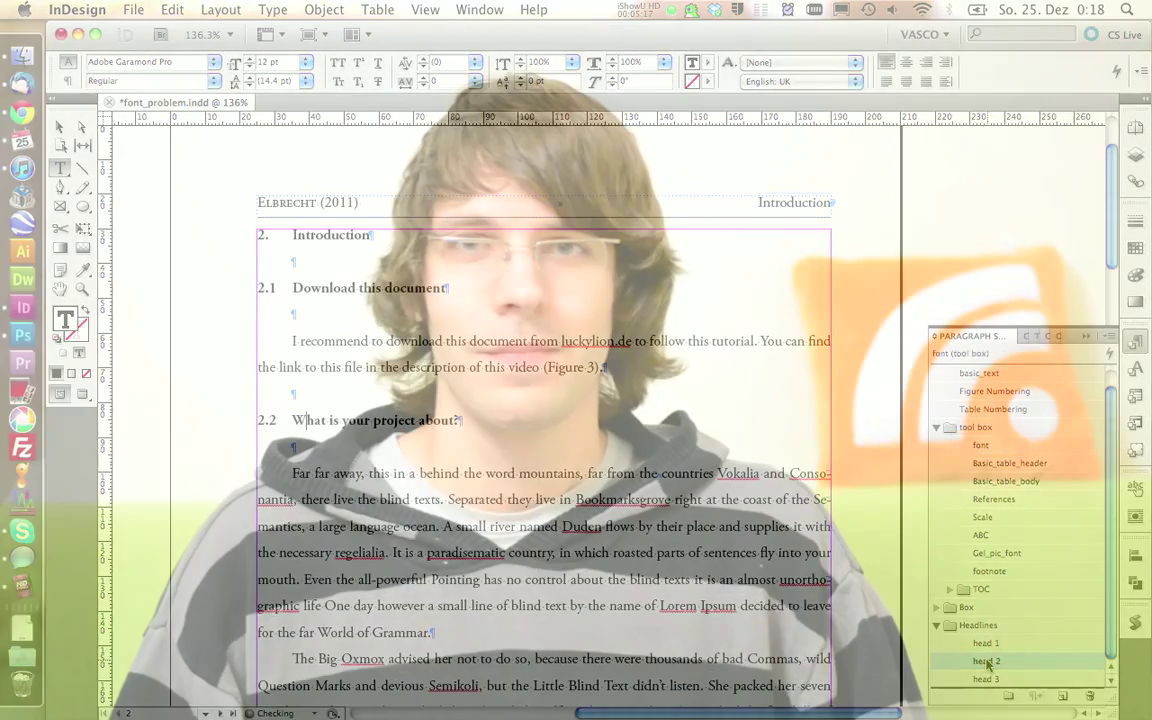